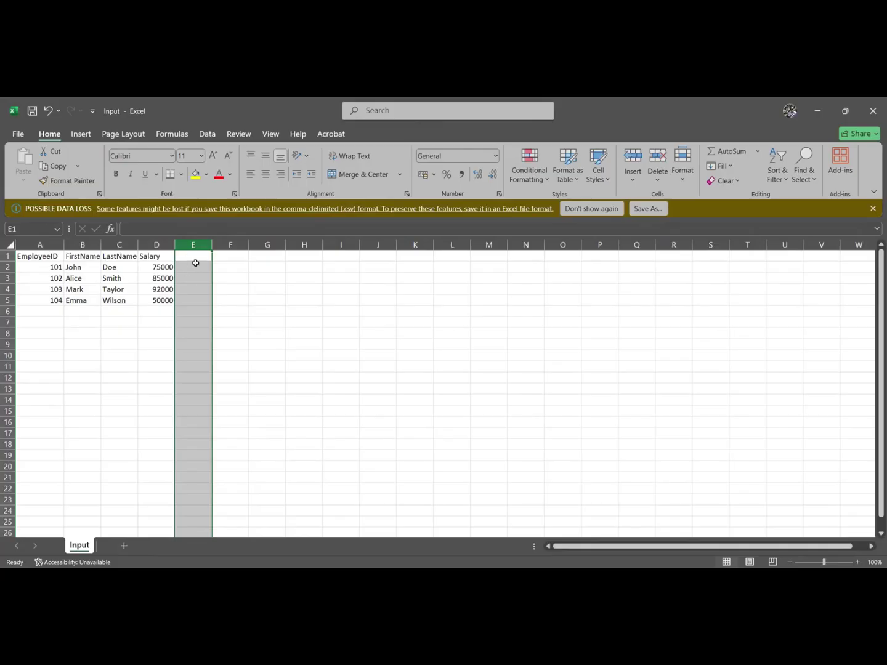
Close the Input workbook and return to Visual Studio
{"action": "left_click", "coordinate": [231, 245]}
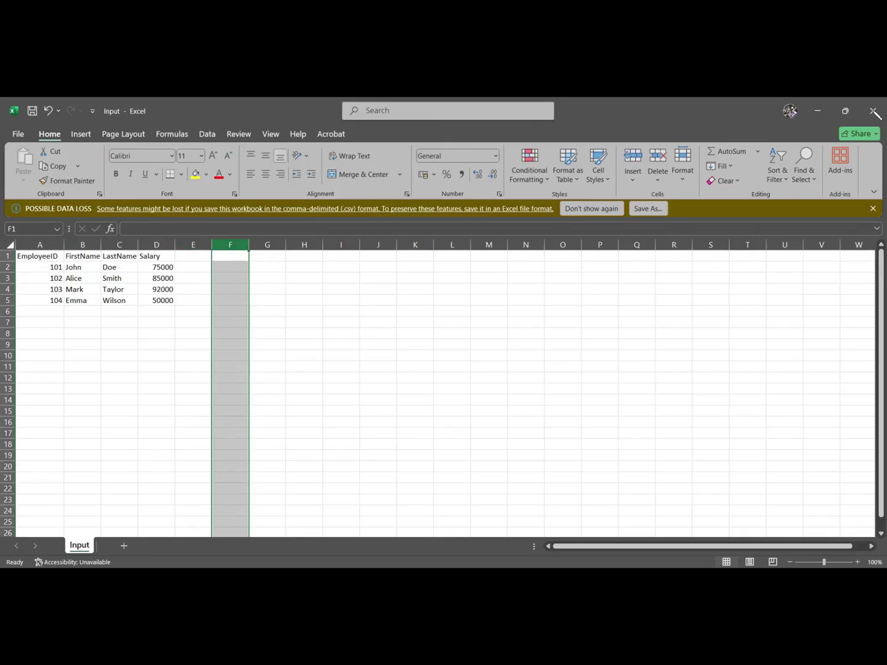
{"action": "left_click", "coordinate": [875, 112]}
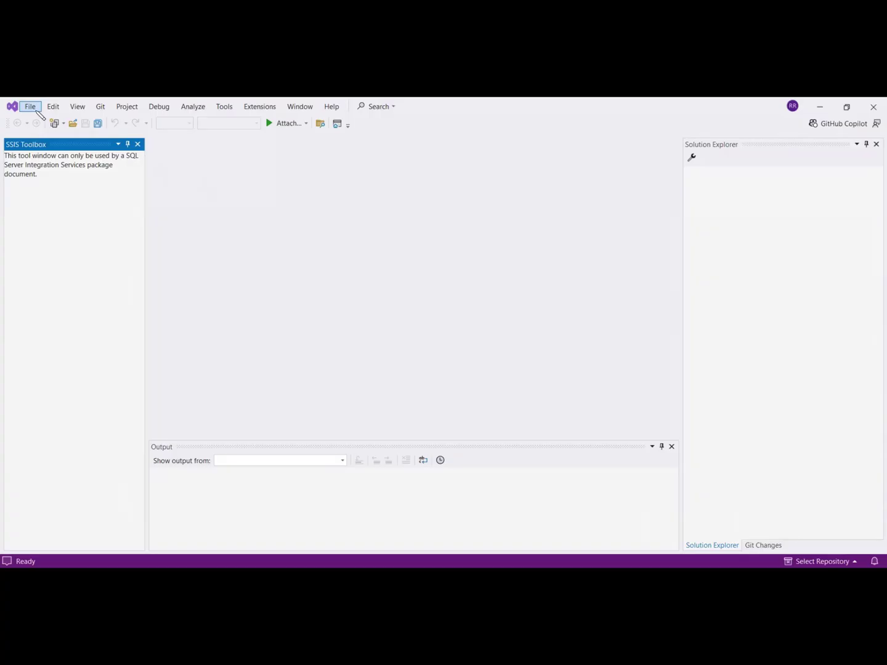
Create an Integration Services project named Integration Services Project1 in C:\Downloads\New folder\
{"action": "left_click", "coordinate": [30, 107]}
{"action": "mouse_move", "coordinate": [41, 124]}
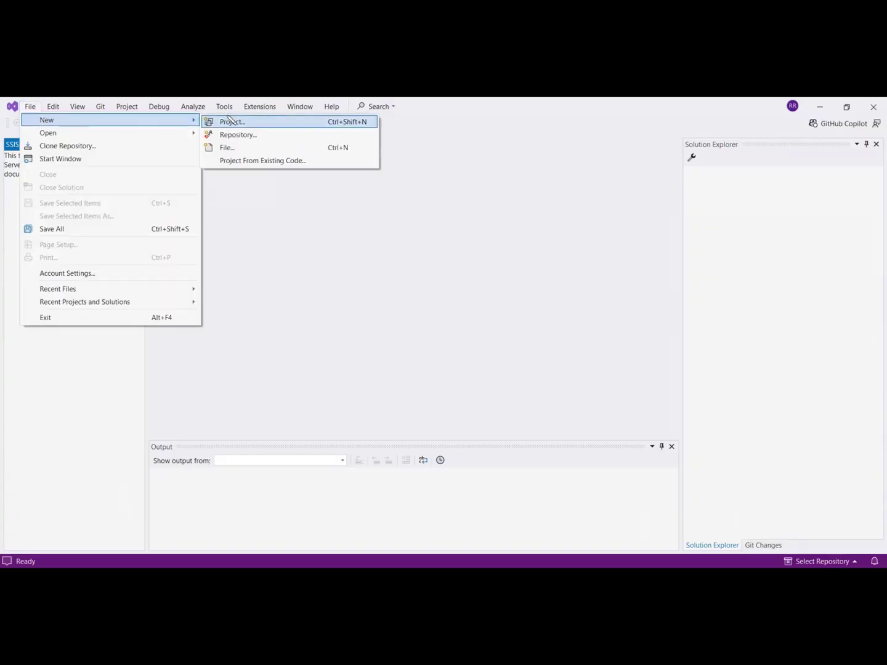
{"action": "left_click", "coordinate": [229, 120]}
{"action": "left_click", "coordinate": [699, 501]}
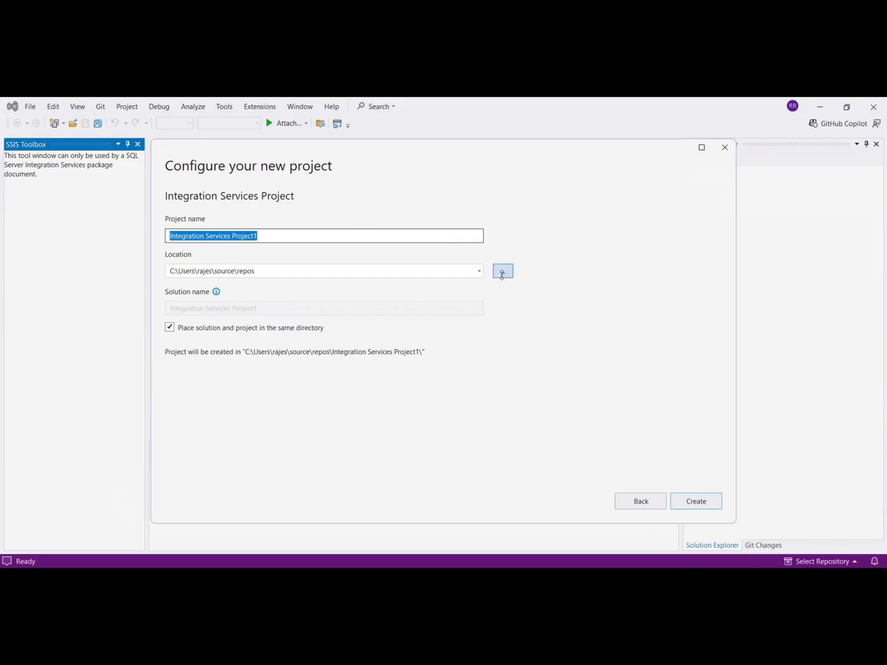
{"action": "left_click", "coordinate": [502, 275]}
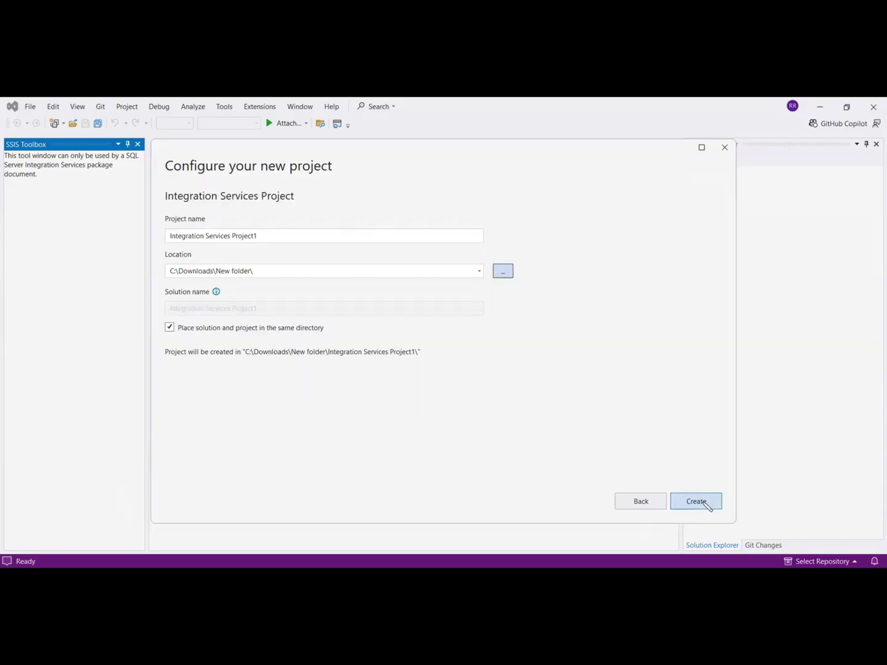
{"action": "left_click", "coordinate": [695, 502]}
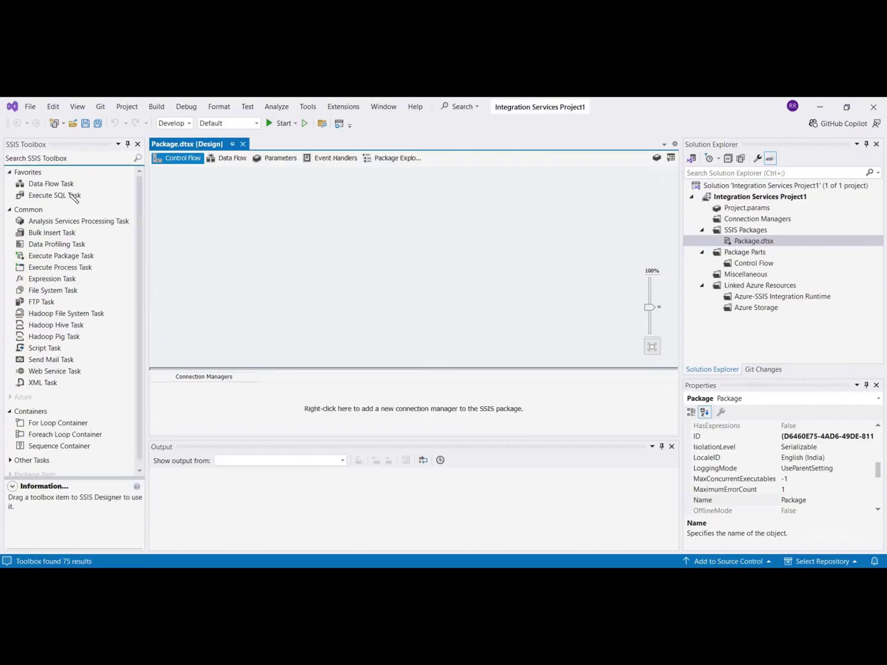
Add a Data Flow Task to the package's control flow and place a Flat File Source in its data flow
{"action": "left_click_drag", "start_coordinate": [53, 185], "coordinate": [294, 266]}
{"action": "double_click", "coordinate": [290, 264]}
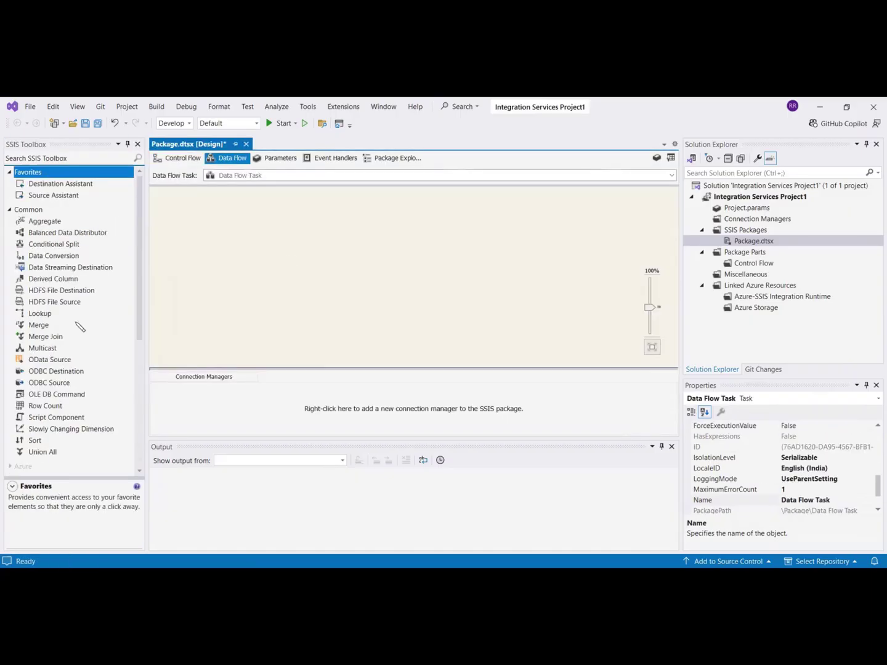
{"action": "scroll", "coordinate": [79, 327], "scroll_direction": "down", "scroll_amount": 7}
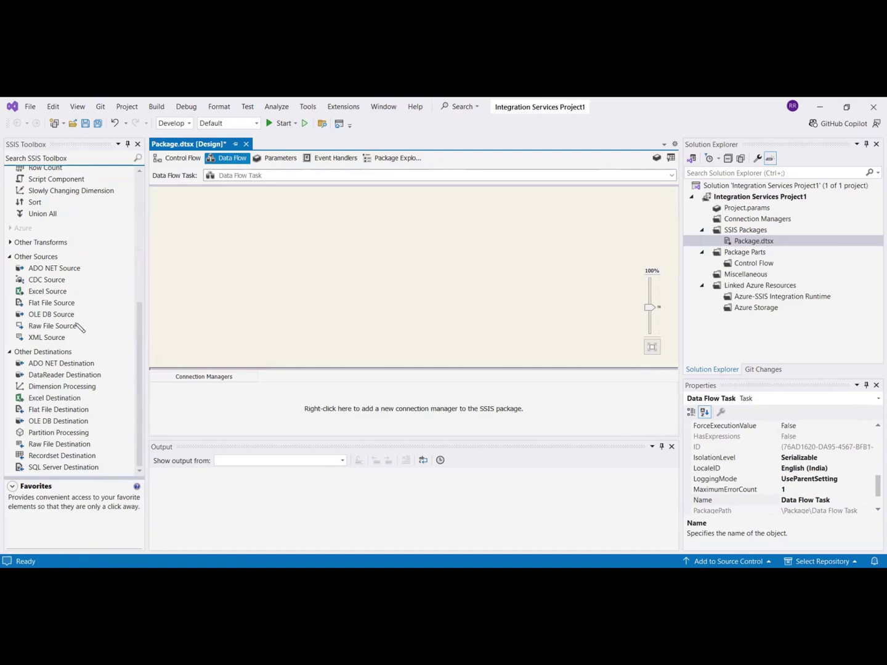
{"action": "left_click", "coordinate": [44, 302]}
{"action": "left_click_drag", "start_coordinate": [45, 303], "coordinate": [235, 245]}
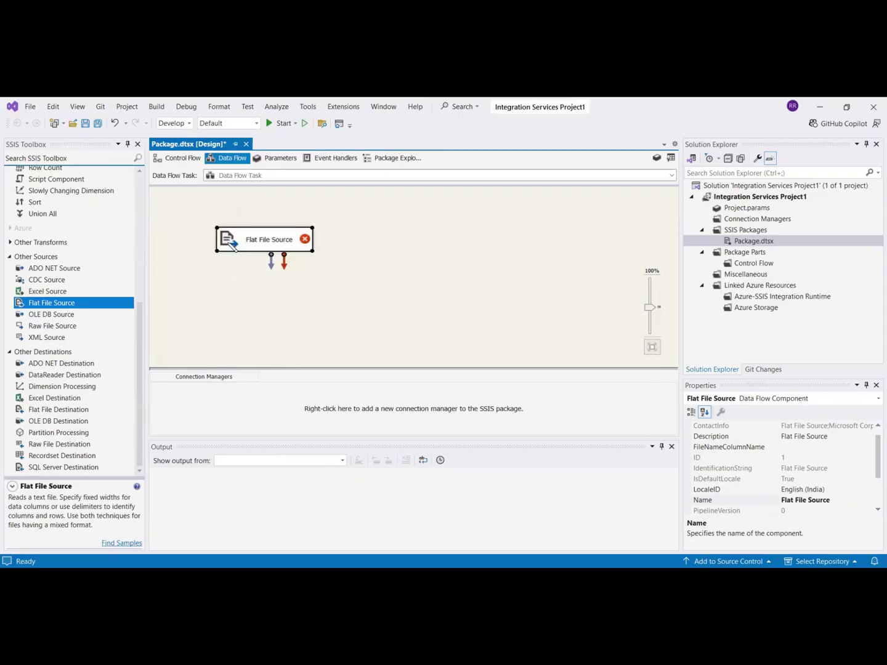
Create a new flat file connection manager for the Flat File Source using the Input CSV file in New folder
{"action": "double_click", "coordinate": [234, 247]}
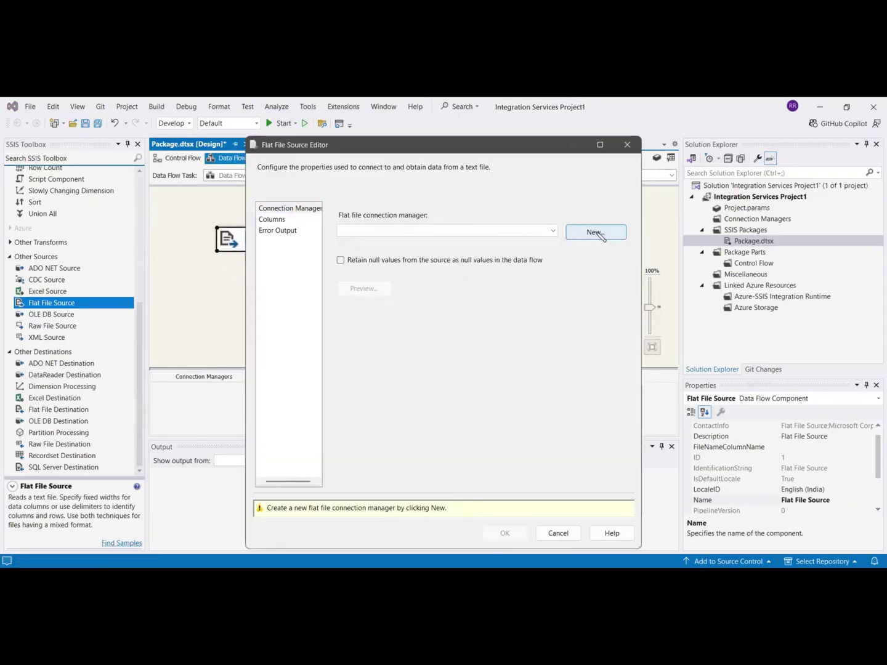
{"action": "left_click", "coordinate": [595, 232]}
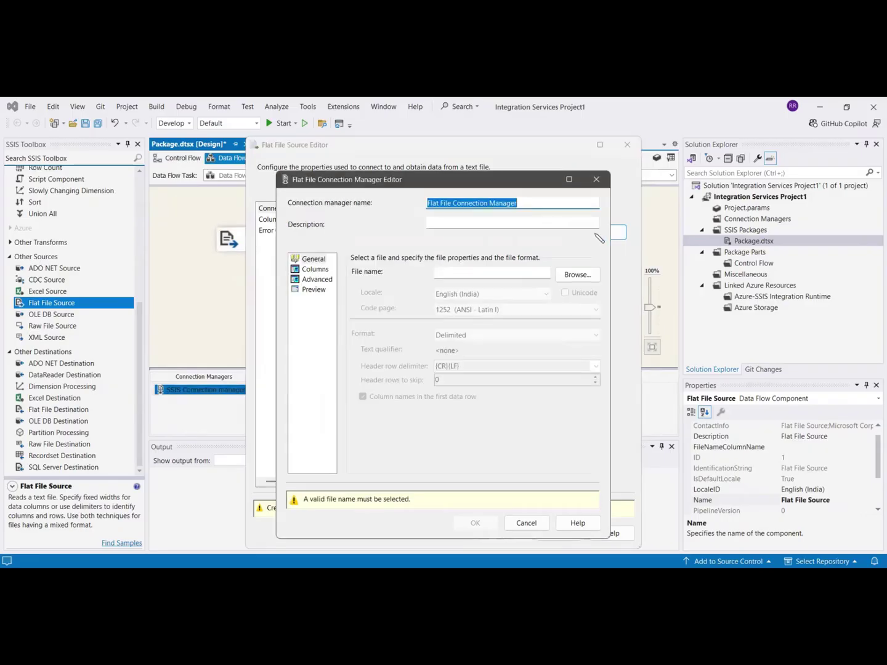
{"action": "left_click", "coordinate": [580, 279]}
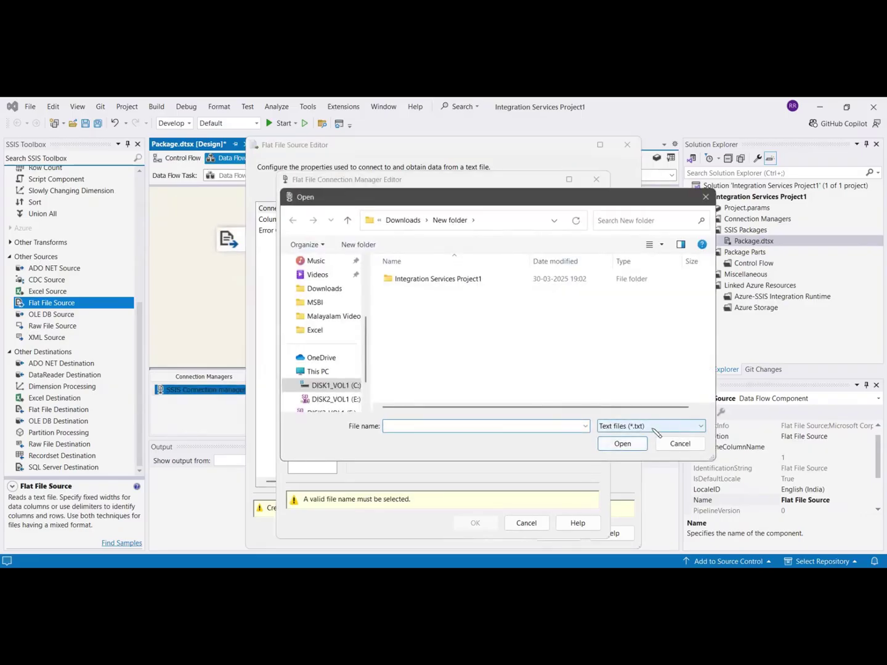
{"action": "left_click", "coordinate": [656, 428]}
{"action": "left_click", "coordinate": [623, 447]}
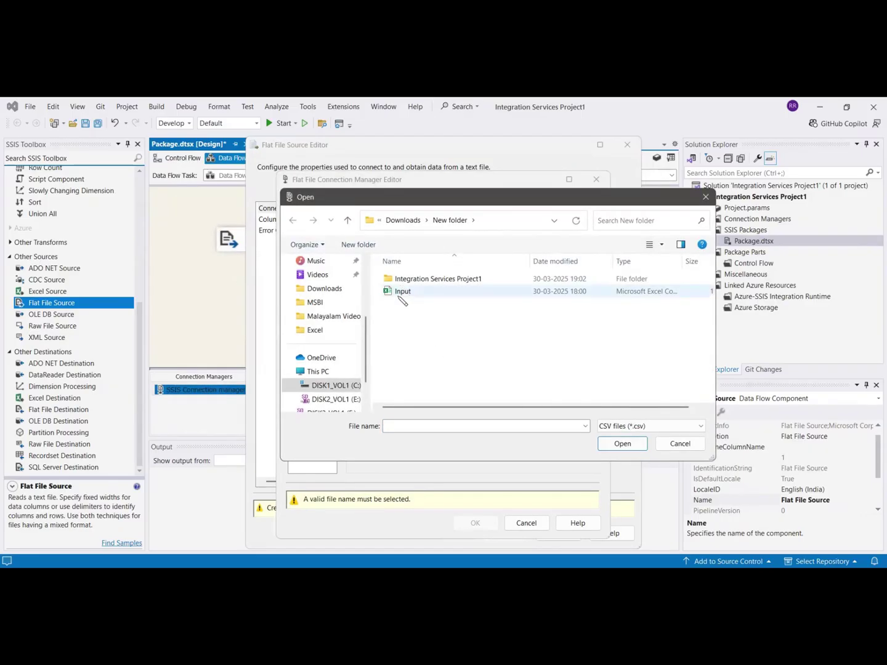
{"action": "left_click", "coordinate": [402, 293]}
{"action": "key", "text": "Return"}
Review the EmployeeID and Salary data types in the connection's advanced column properties and accept the flat file connection
{"action": "left_click", "coordinate": [318, 279]}
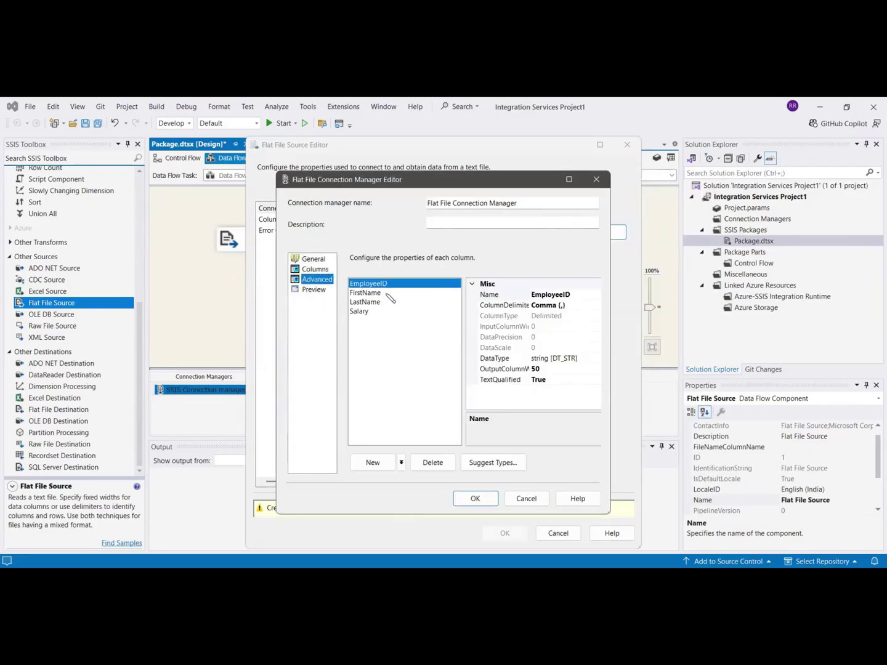
{"action": "left_click", "coordinate": [578, 359]}
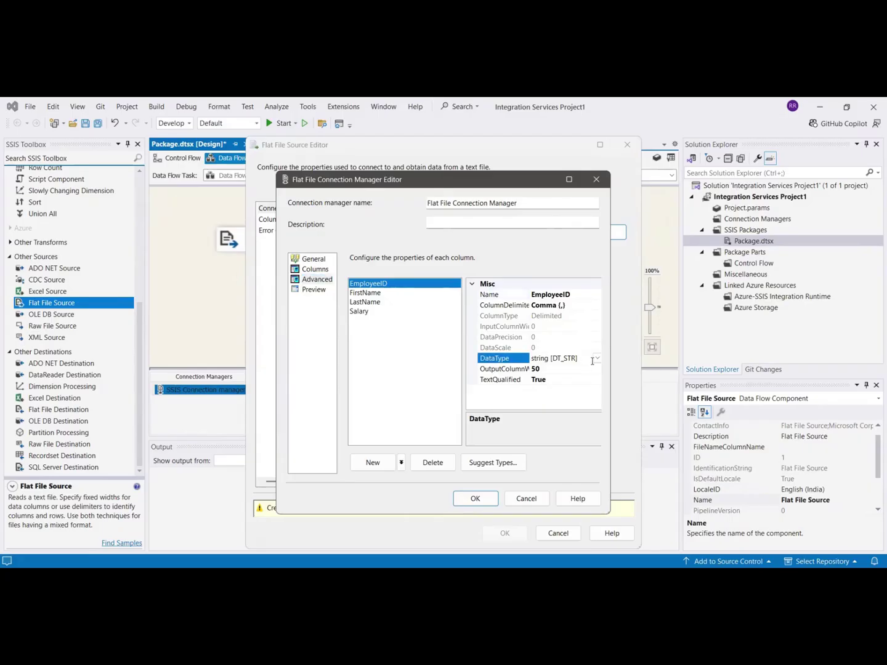
{"action": "left_click", "coordinate": [360, 311]}
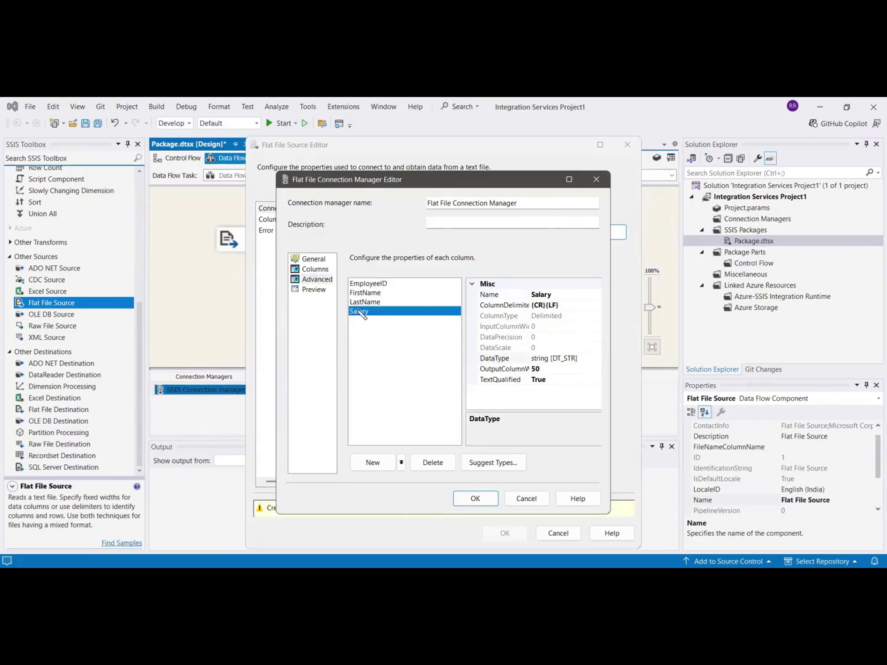
{"action": "left_click", "coordinate": [390, 285]}
{"action": "left_click", "coordinate": [578, 360]}
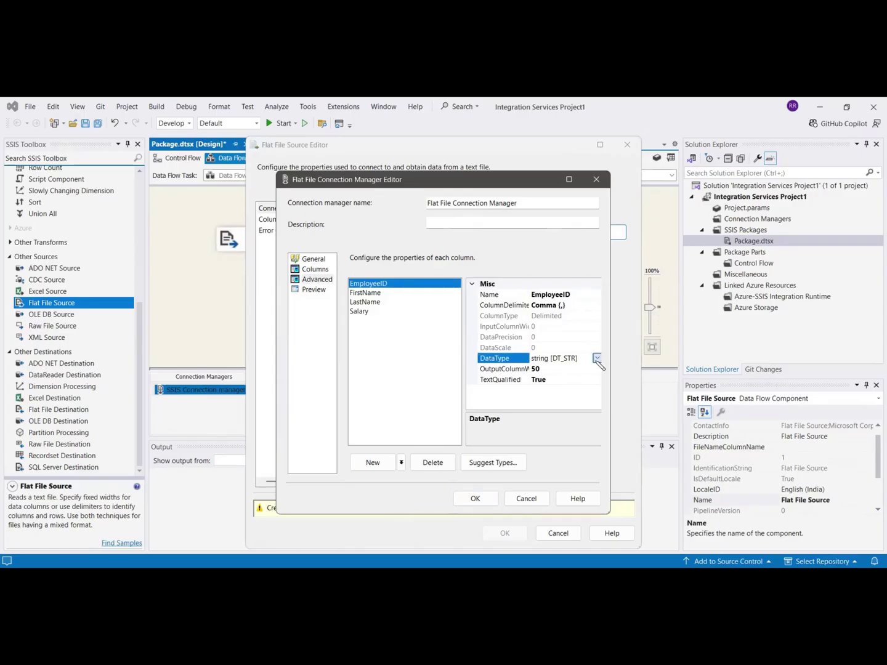
{"action": "left_click", "coordinate": [360, 311]}
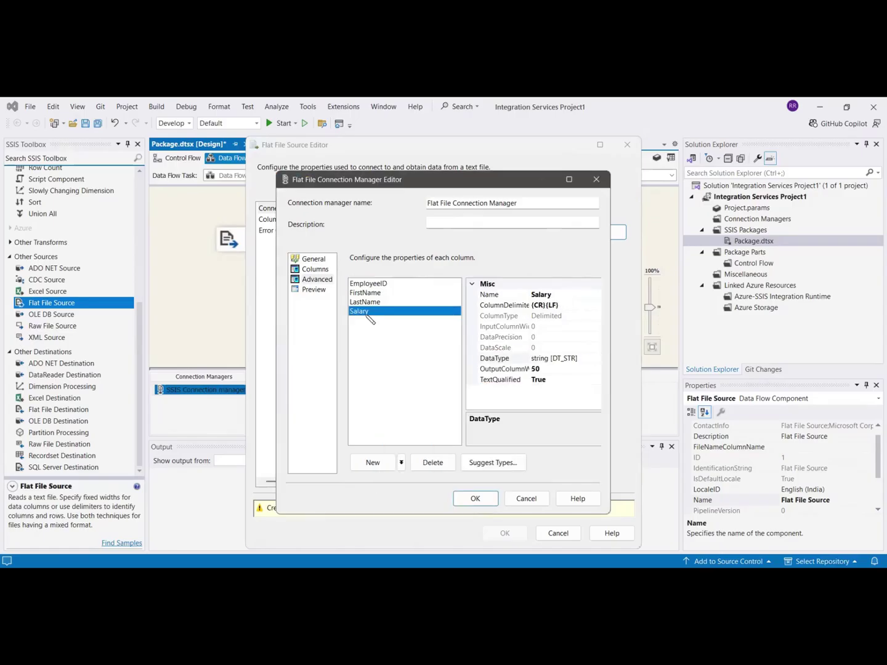
{"action": "left_click", "coordinate": [587, 358]}
{"action": "left_click", "coordinate": [597, 358]}
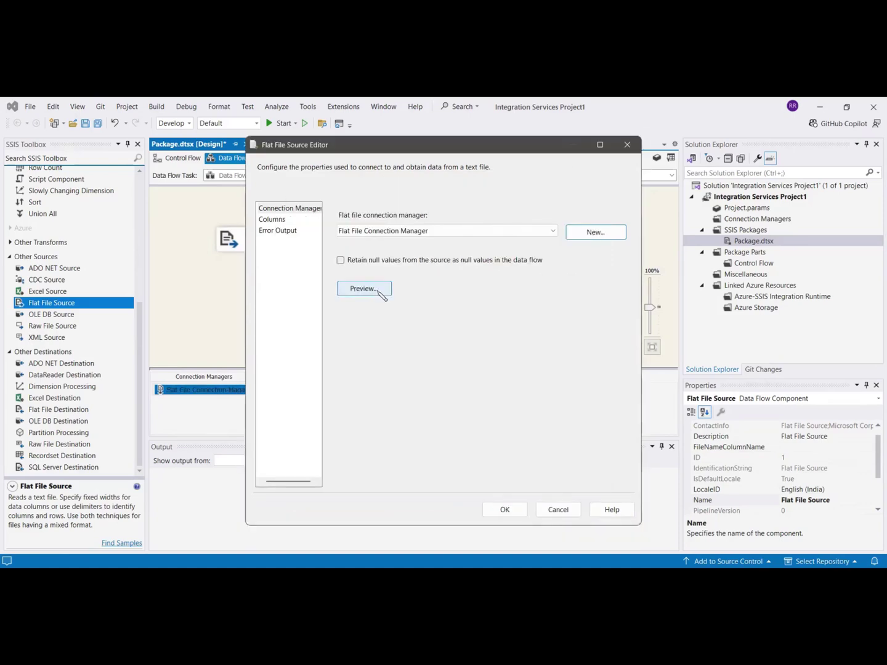
Preview the Flat File Source's data and accept the source settings
{"action": "left_click", "coordinate": [381, 295]}
{"action": "left_click", "coordinate": [532, 439]}
{"action": "left_click", "coordinate": [504, 510]}
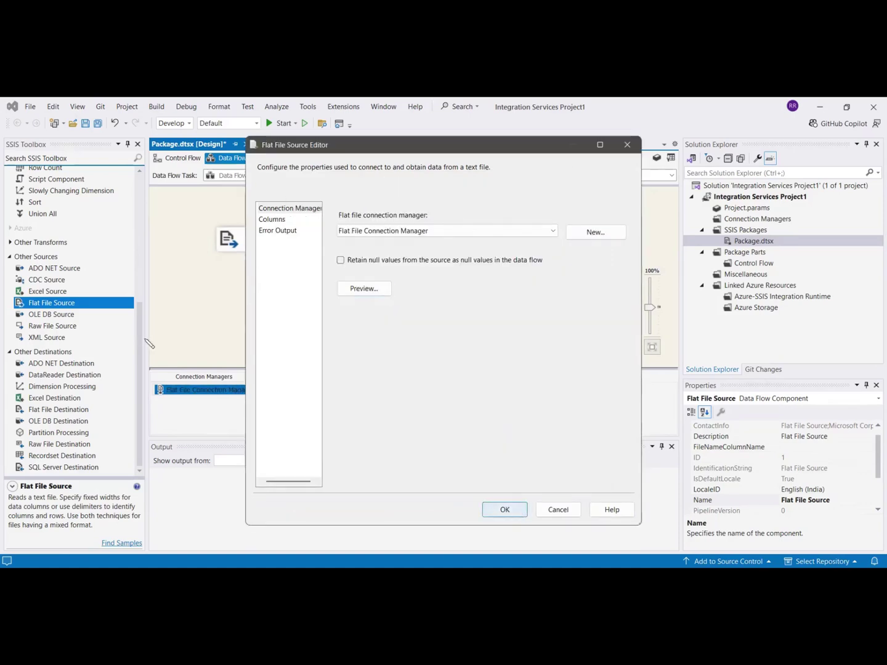
Add a Derived Column transformation beside the Flat File Source and connect the source's data output to it
{"action": "scroll", "coordinate": [86, 320], "scroll_direction": "up", "scroll_amount": 10}
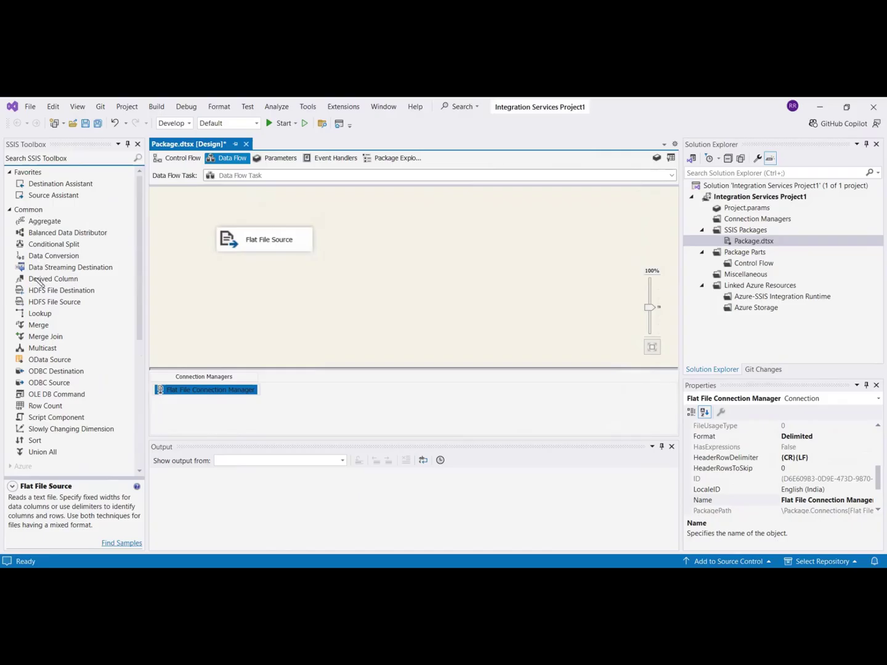
{"action": "left_click_drag", "start_coordinate": [54, 280], "coordinate": [403, 242]}
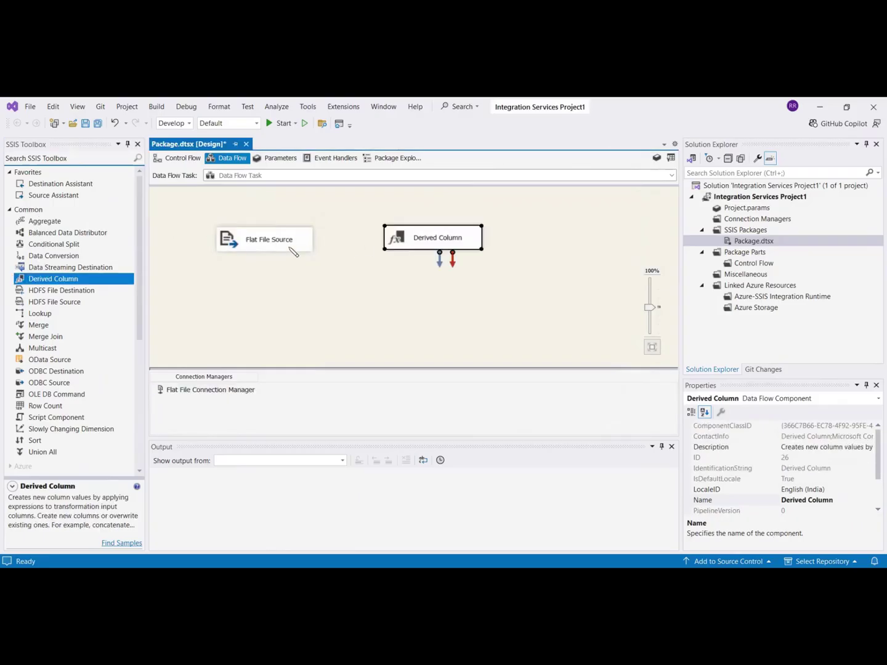
{"action": "left_click", "coordinate": [272, 246]}
{"action": "left_click_drag", "start_coordinate": [278, 265], "coordinate": [400, 241]}
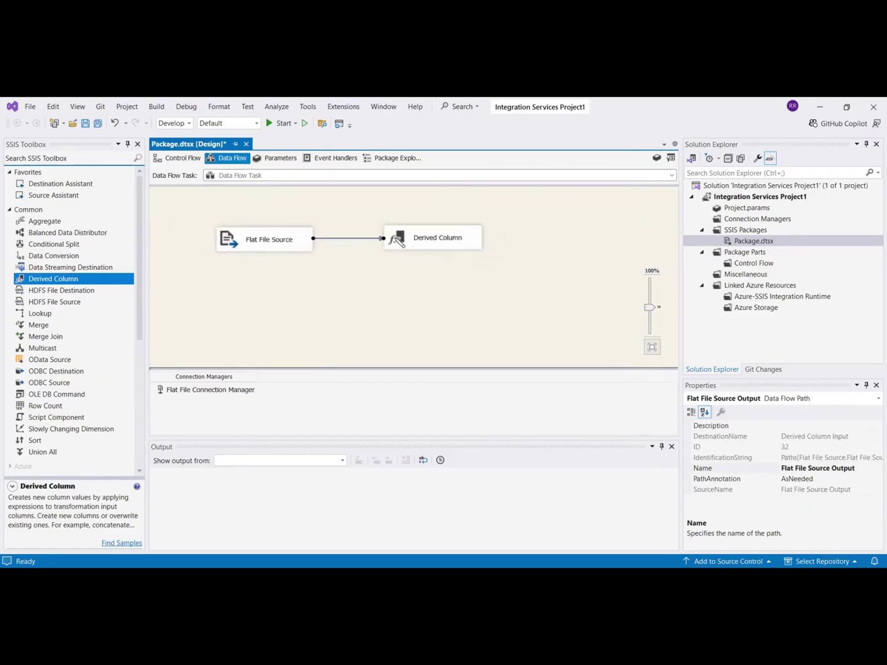
Open the Derived Column transformation for editing and list the available input columns
{"action": "double_click", "coordinate": [399, 240]}
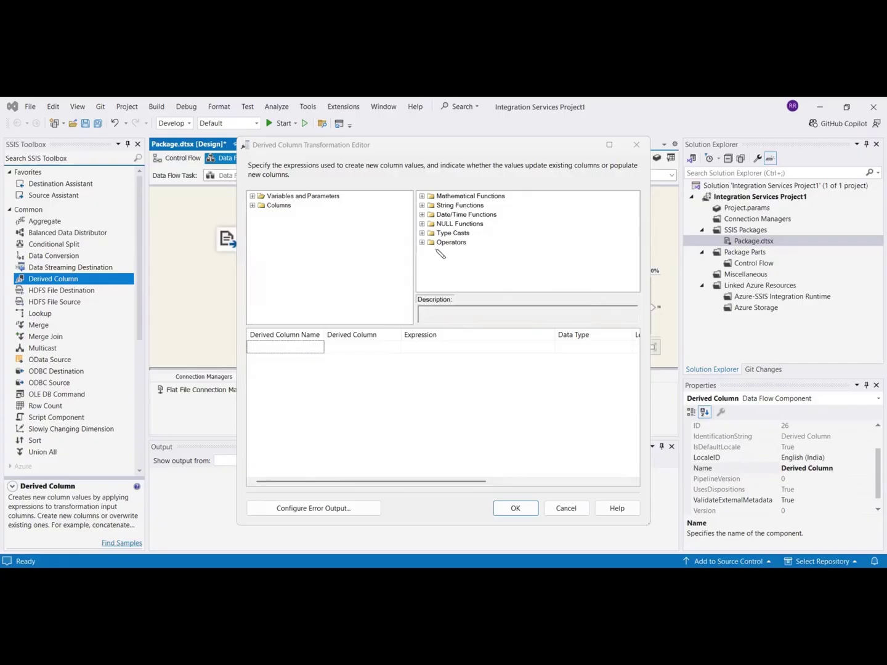
{"action": "left_click", "coordinate": [252, 196]}
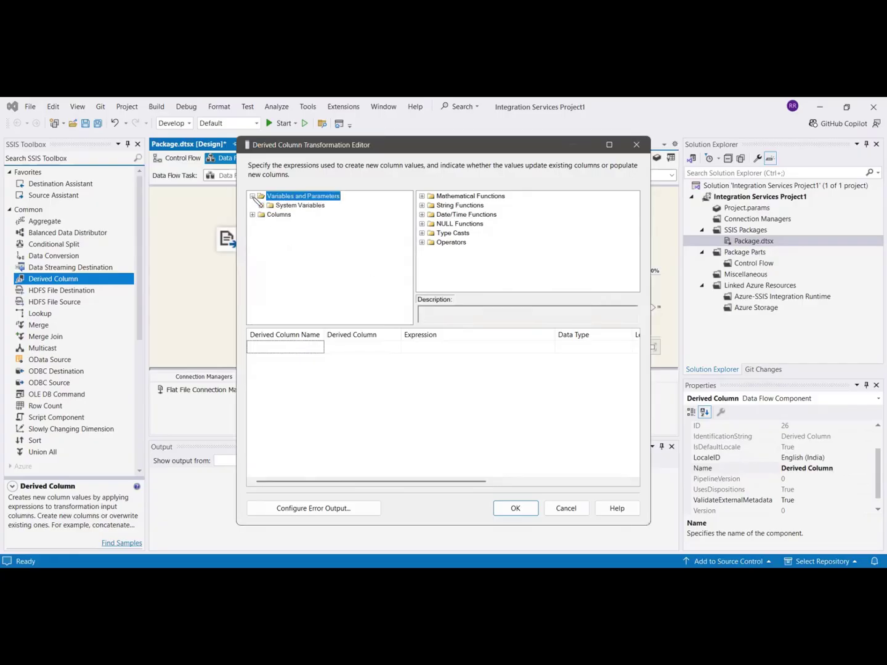
{"action": "left_click", "coordinate": [252, 196]}
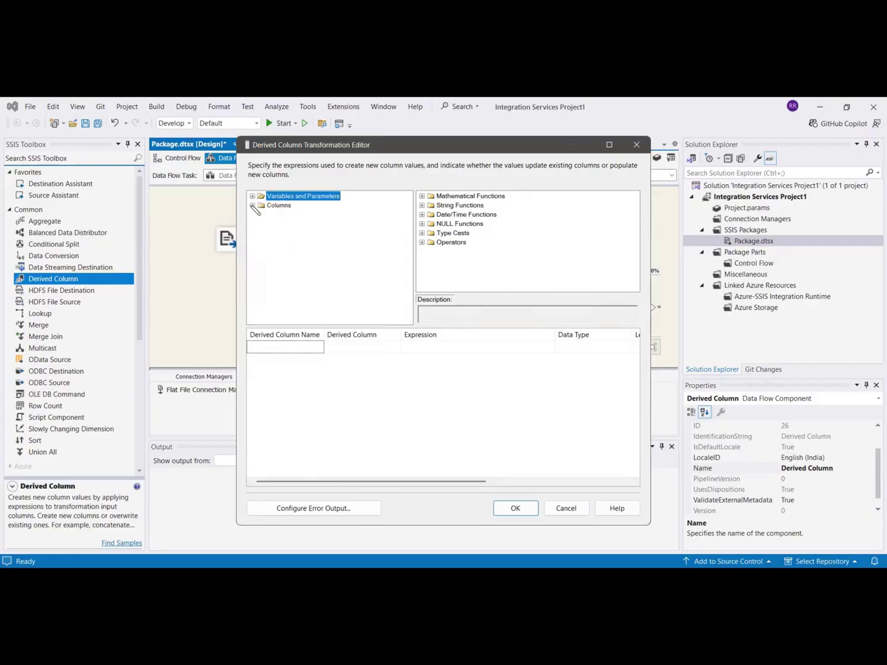
{"action": "left_click", "coordinate": [252, 206]}
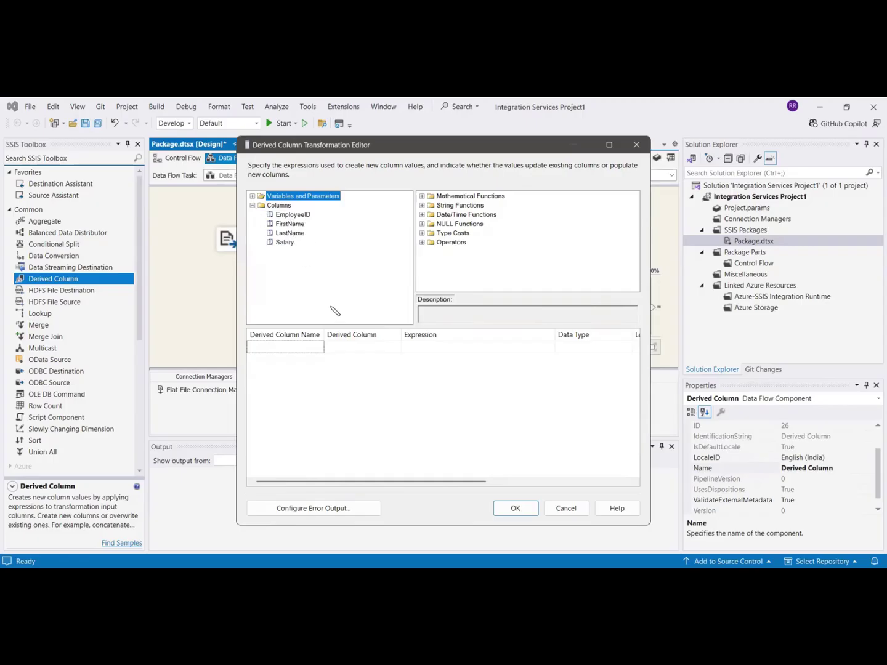
Define a derived column named Full Name, keeping the <add as new column> option
{"action": "left_click", "coordinate": [299, 349]}
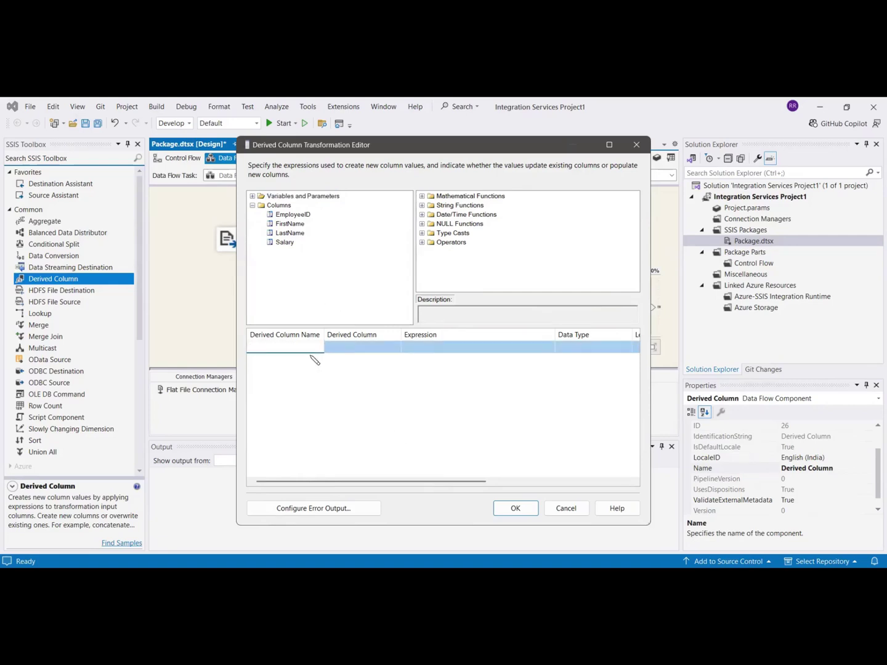
{"action": "type", "text": "Full Name"}
{"action": "left_click", "coordinate": [391, 349]}
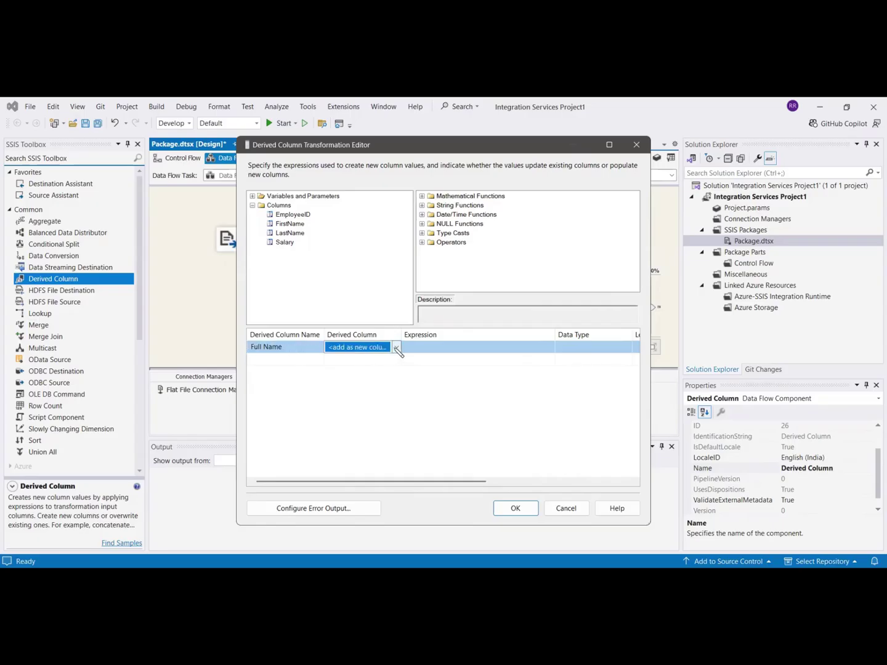
{"action": "left_click", "coordinate": [396, 348]}
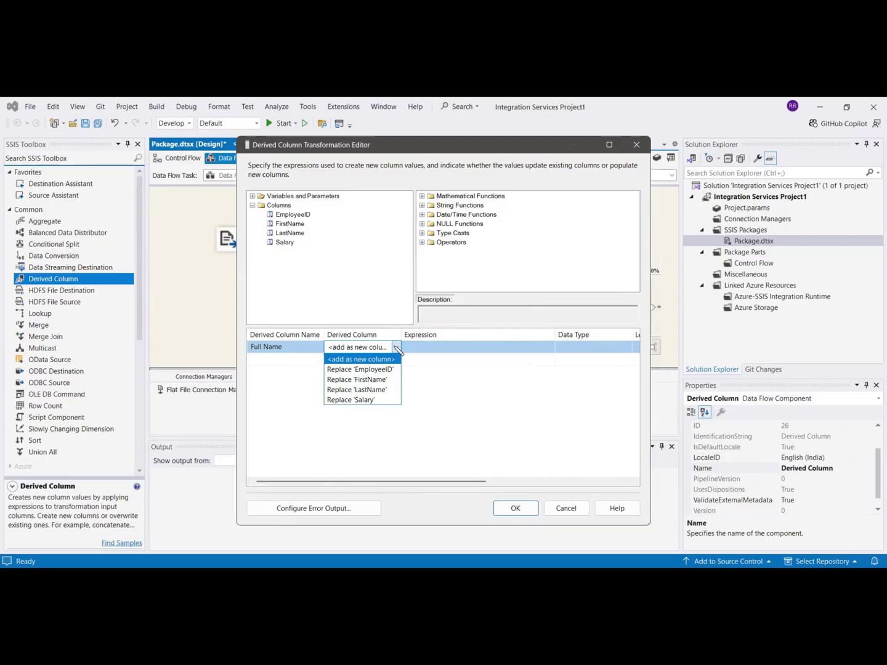
{"action": "left_click", "coordinate": [397, 349]}
Set the Full Name expression to [FirstName] + " " + [LastName] and widen the grid's Data Type column
{"action": "left_click", "coordinate": [441, 348]}
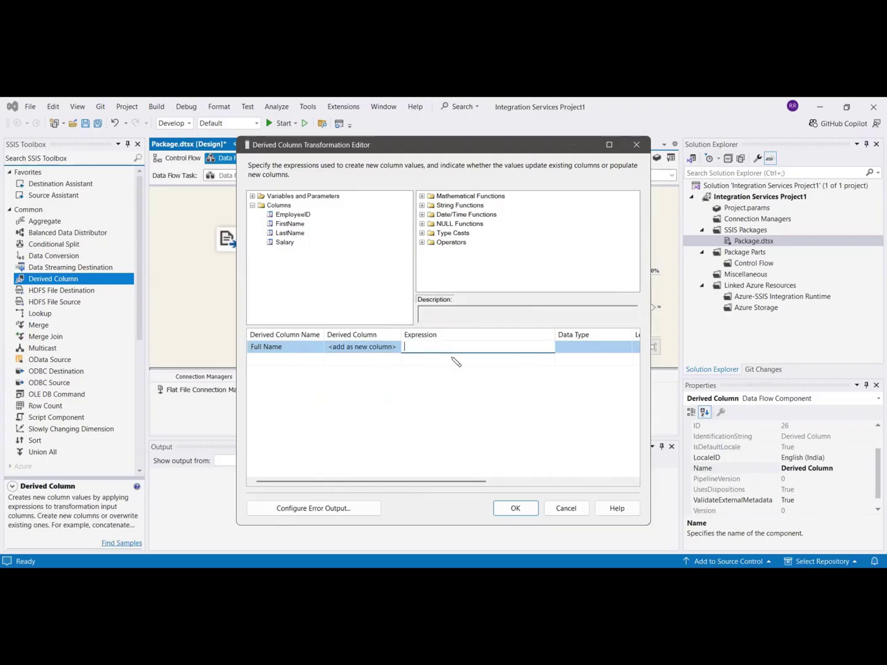
{"action": "left_click", "coordinate": [289, 225]}
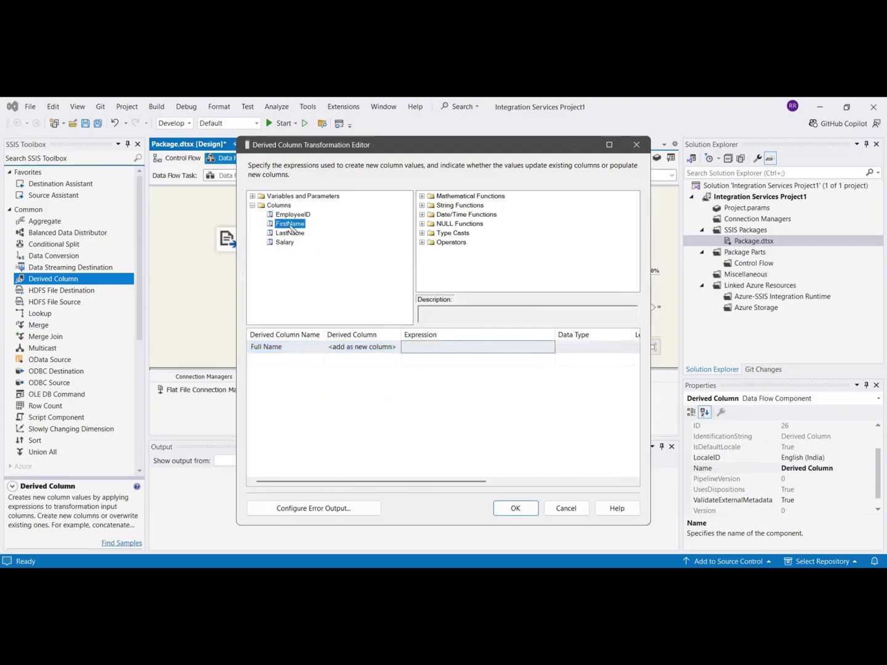
{"action": "left_click_drag", "start_coordinate": [300, 229], "coordinate": [427, 348]}
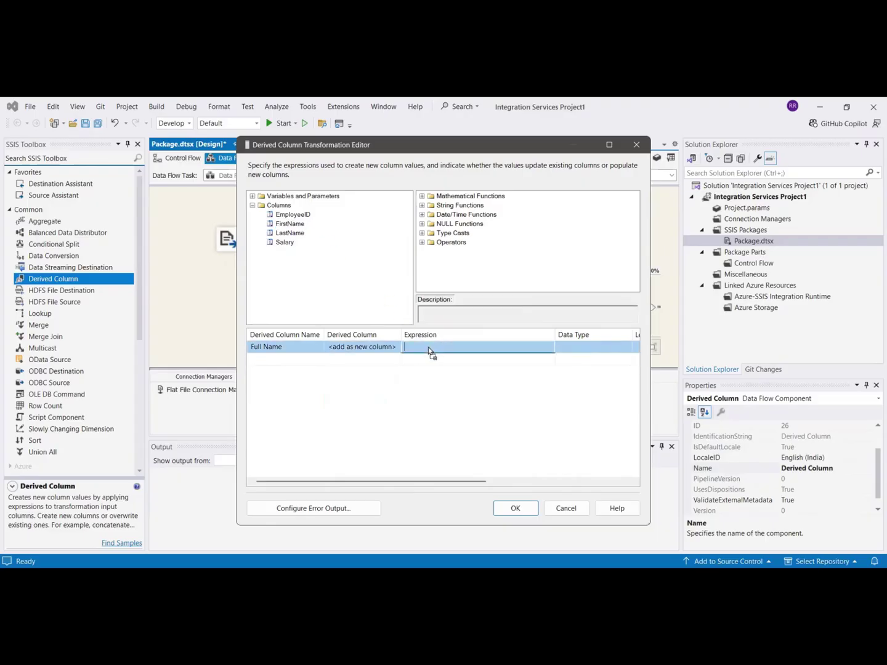
{"action": "key", "text": "End"}
{"action": "left_click_drag", "start_coordinate": [291, 235], "coordinate": [486, 350]}
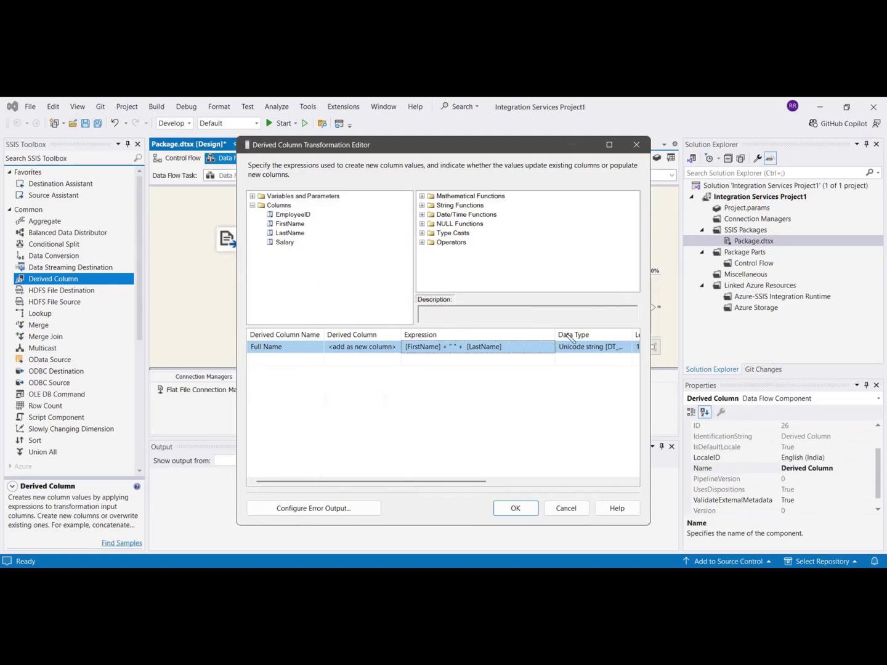
{"action": "left_click_drag", "start_coordinate": [554, 334], "coordinate": [529, 333]}
{"action": "left_click_drag", "start_coordinate": [603, 334], "coordinate": [629, 333]}
Define a second derived column named Salary Increase, keeping the <add as new column> option
{"action": "left_click", "coordinate": [331, 416]}
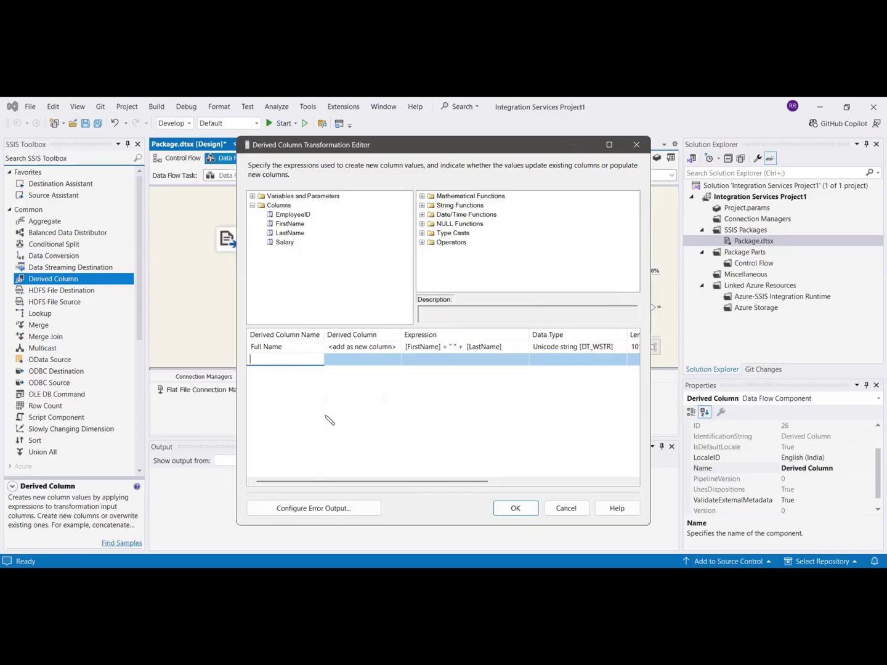
{"action": "type", "text": "Salary Increase"}
{"action": "key", "text": "Tab"}
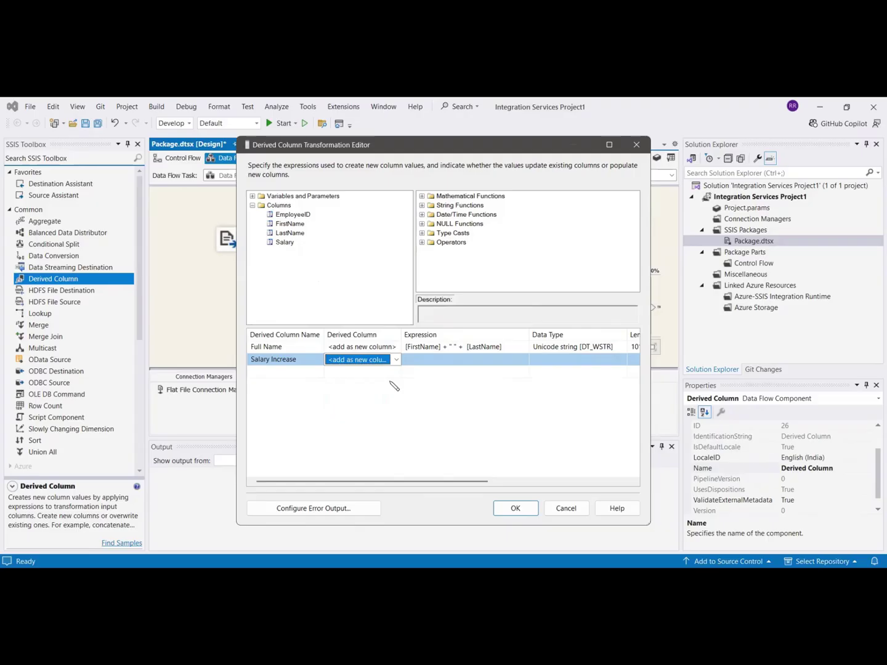
{"action": "key", "text": "Tab"}
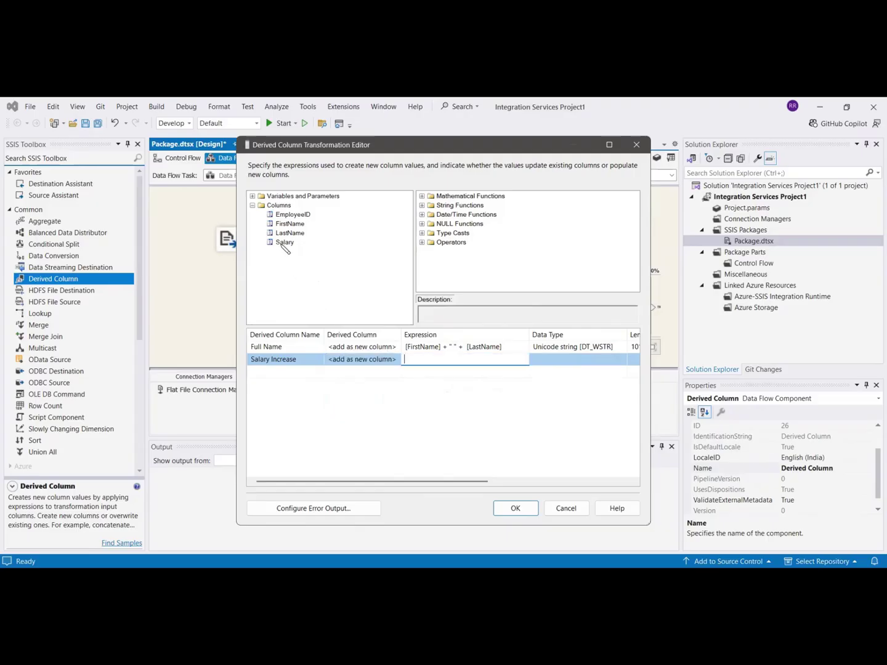
Set the Salary Increase expression to [Salary] * 1.10 and accept the Derived Column transformation
{"action": "left_click", "coordinate": [284, 242]}
{"action": "left_click_drag", "start_coordinate": [286, 244], "coordinate": [424, 363]}
{"action": "key", "text": "Tab"}
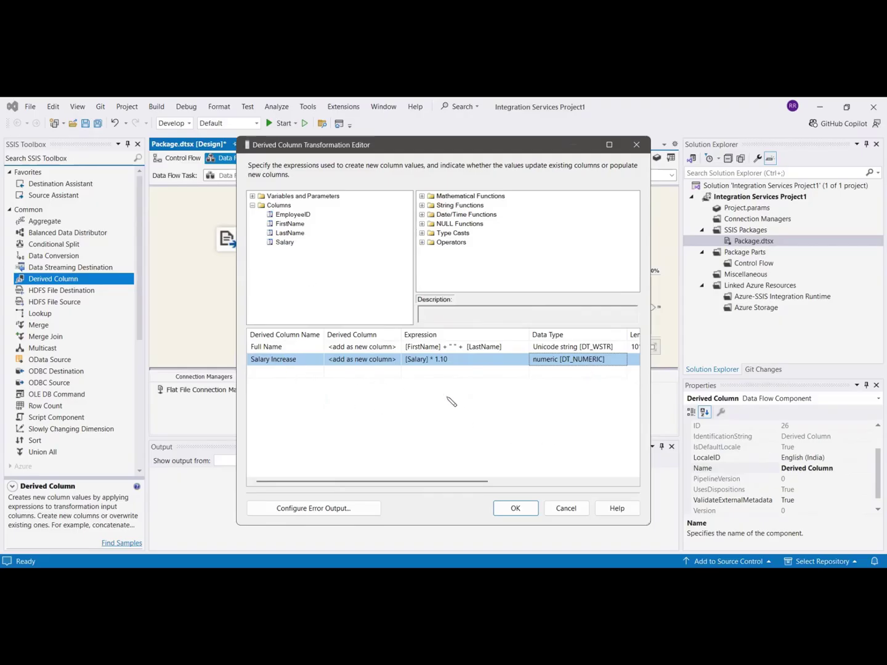
{"action": "left_click", "coordinate": [527, 509]}
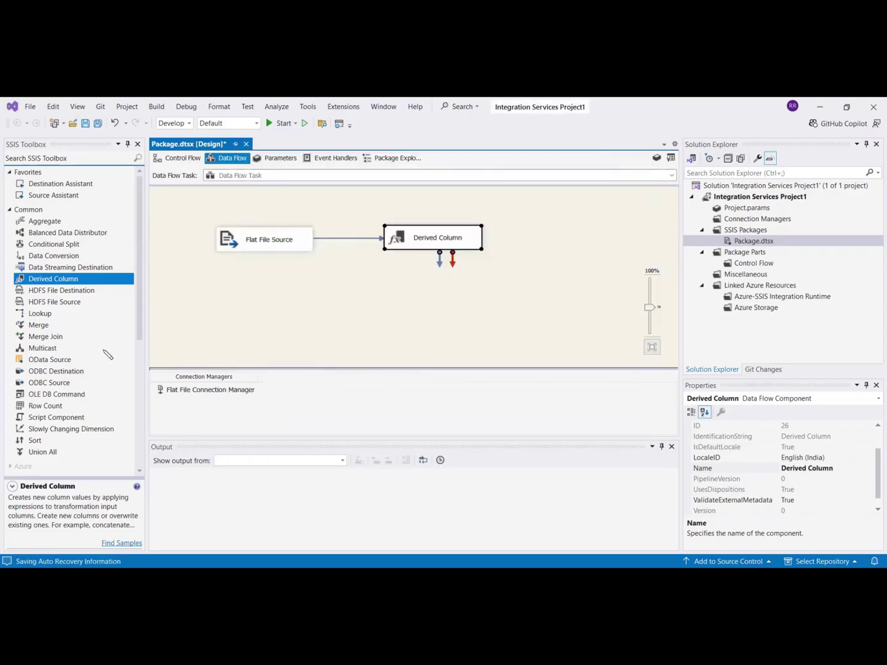
Add a Flat File Destination below the Derived Column transformation and connect the transformation's data output to it
{"action": "scroll", "coordinate": [106, 353], "scroll_direction": "down", "scroll_amount": 7}
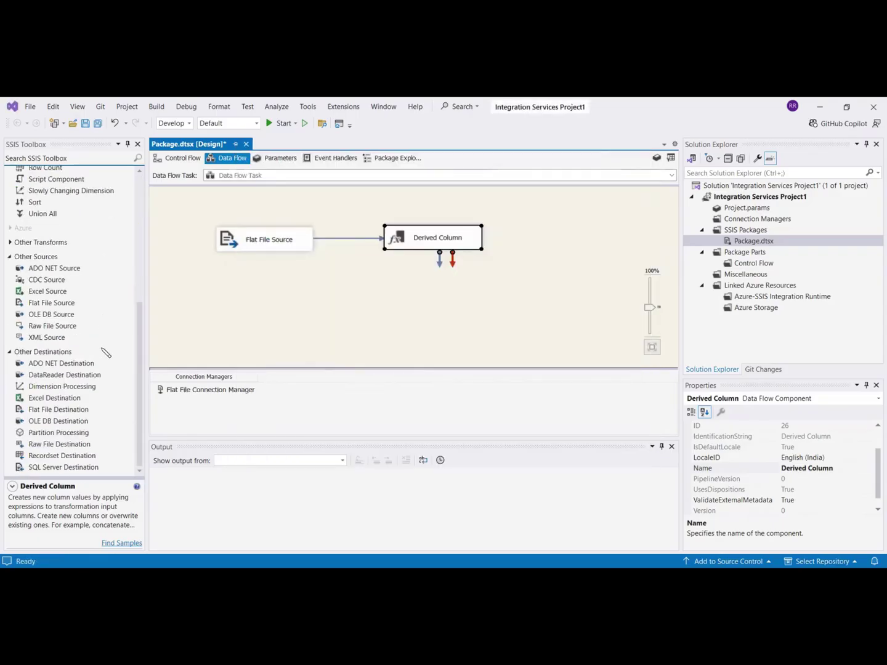
{"action": "left_click_drag", "start_coordinate": [52, 417], "coordinate": [392, 325]}
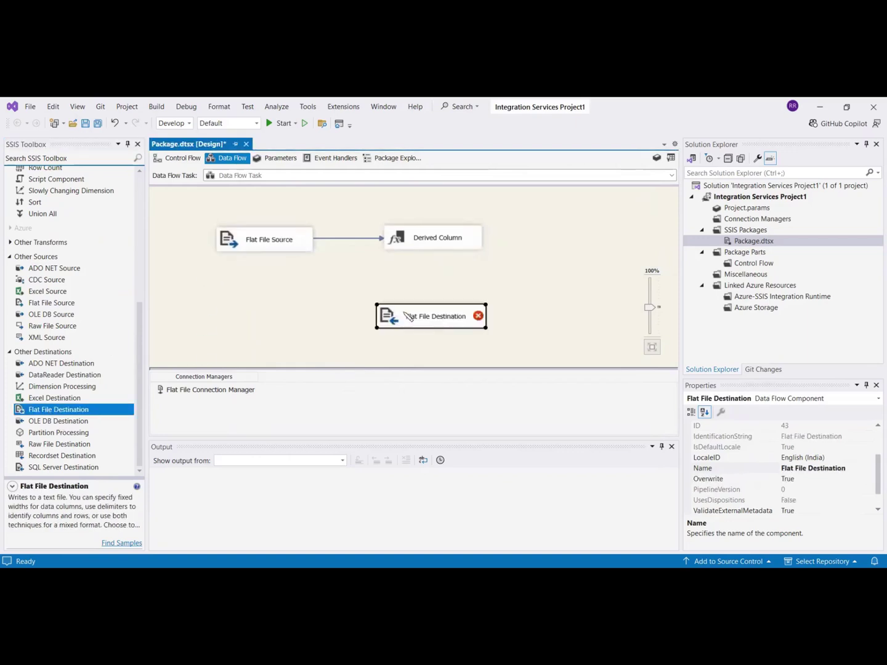
{"action": "left_click", "coordinate": [398, 247]}
{"action": "left_click_drag", "start_coordinate": [441, 272], "coordinate": [394, 325]}
Start a new connection manager for the Flat File Destination in Delimited format and browse for its file
{"action": "double_click", "coordinate": [394, 324]}
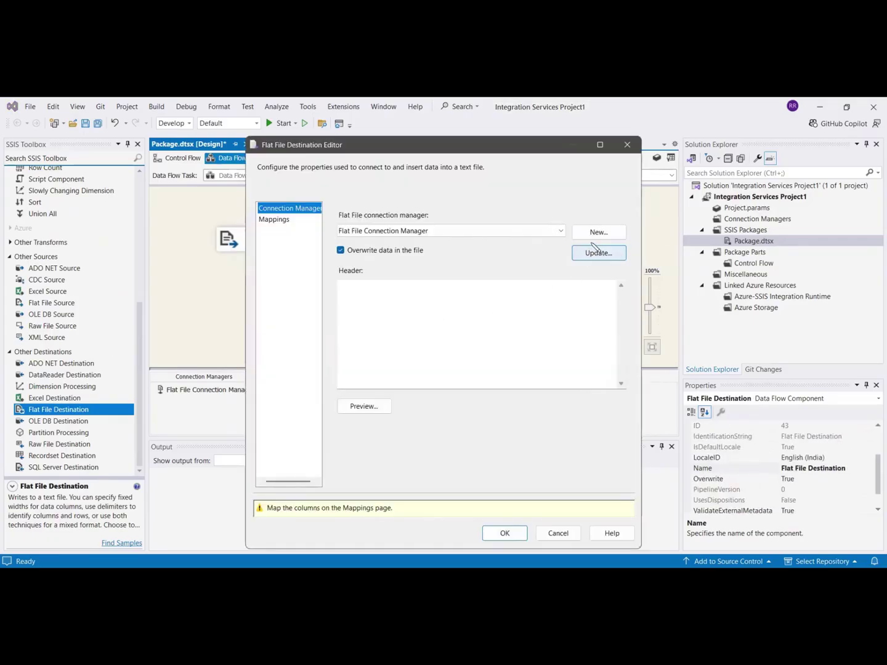
{"action": "left_click", "coordinate": [599, 233]}
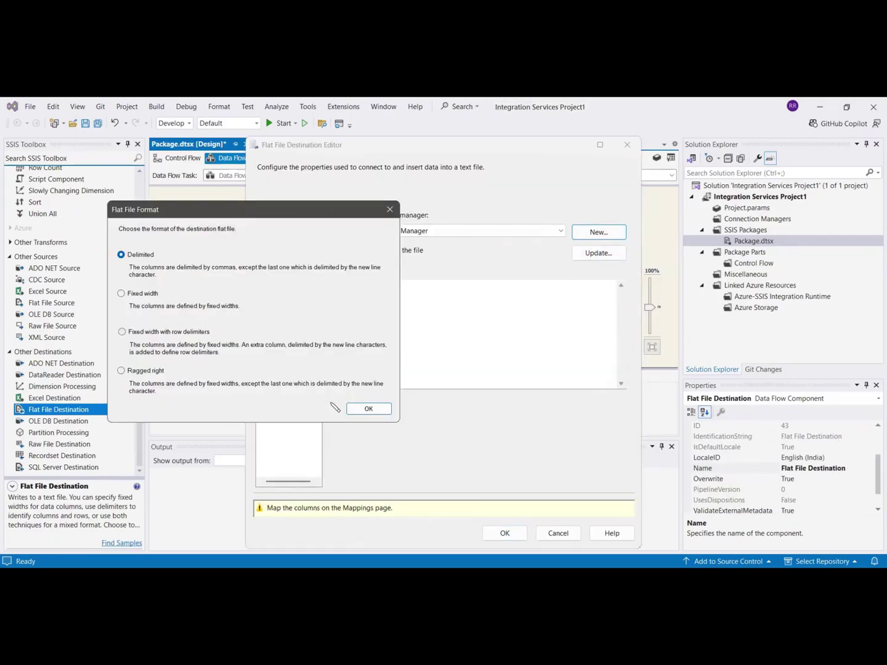
{"action": "left_click", "coordinate": [366, 407]}
{"action": "left_click", "coordinate": [585, 277]}
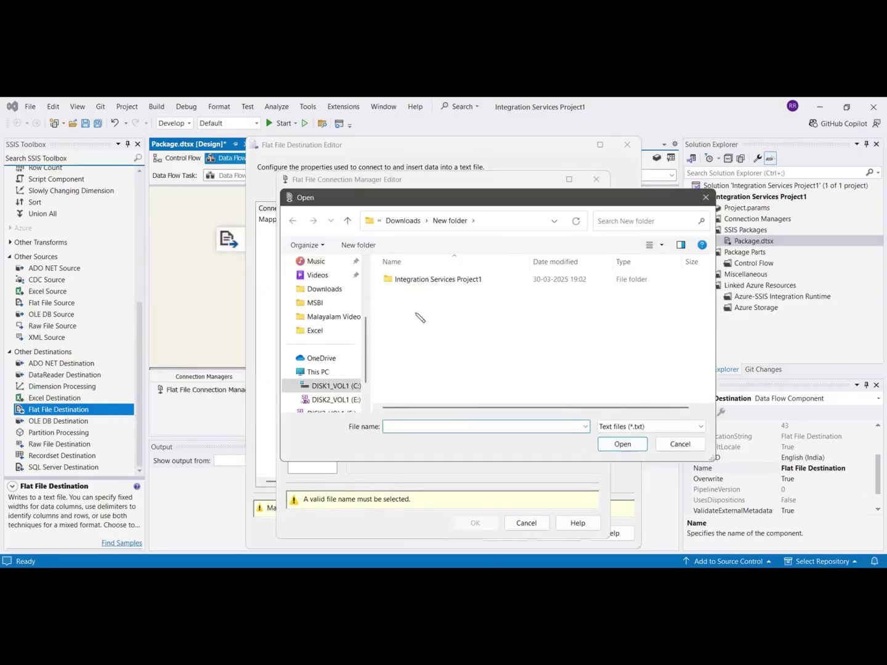
Create a text document named Output in New folder and use it for the connection, with column names in the first data row
{"action": "right_click", "coordinate": [416, 314]}
{"action": "mouse_move", "coordinate": [450, 439]}
{"action": "left_click", "coordinate": [585, 411]}
{"action": "type", "text": "Output"}
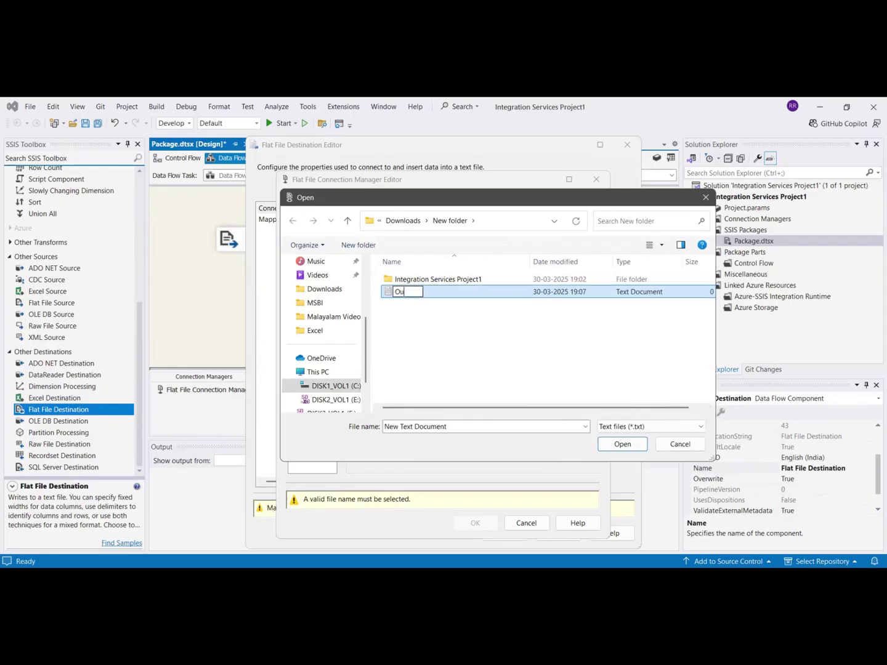
{"action": "key", "text": "Return"}
{"action": "key", "text": "Return"}
{"action": "left_click", "coordinate": [376, 404]}
{"action": "left_click", "coordinate": [476, 499]}
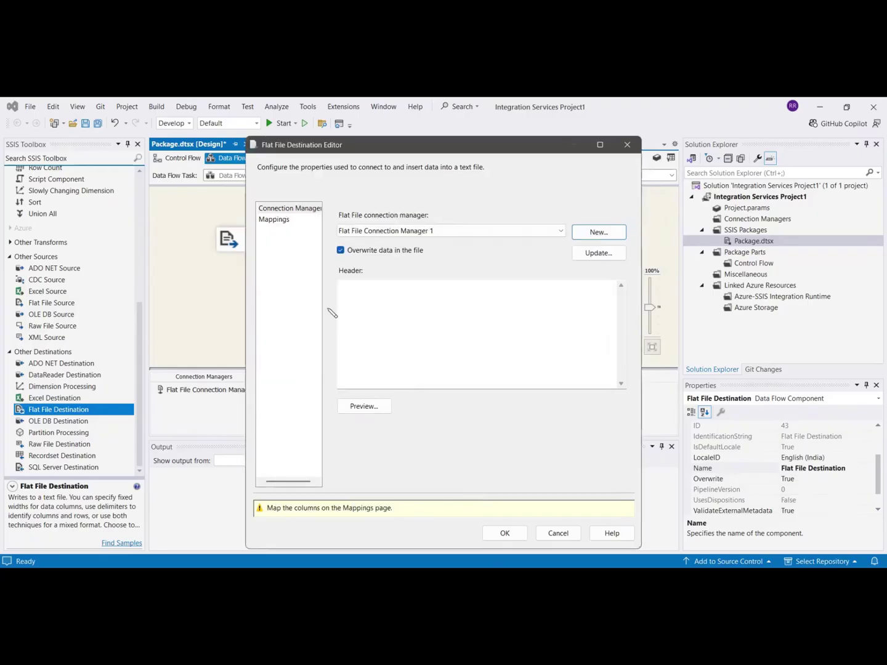
Map the input columns to the same-named columns of the Flat File Destination and run the package
{"action": "left_click", "coordinate": [275, 219]}
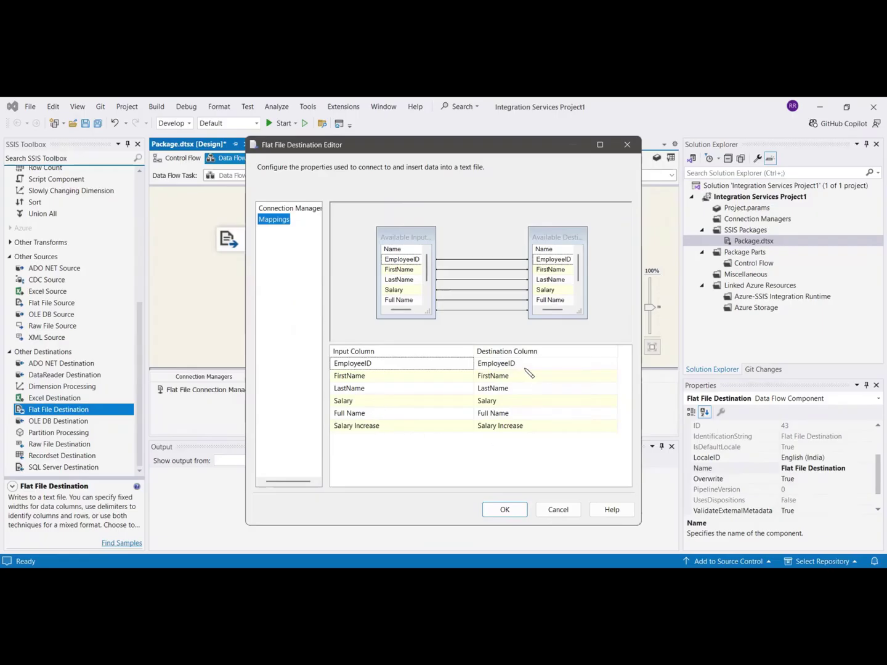
{"action": "left_click", "coordinate": [505, 510]}
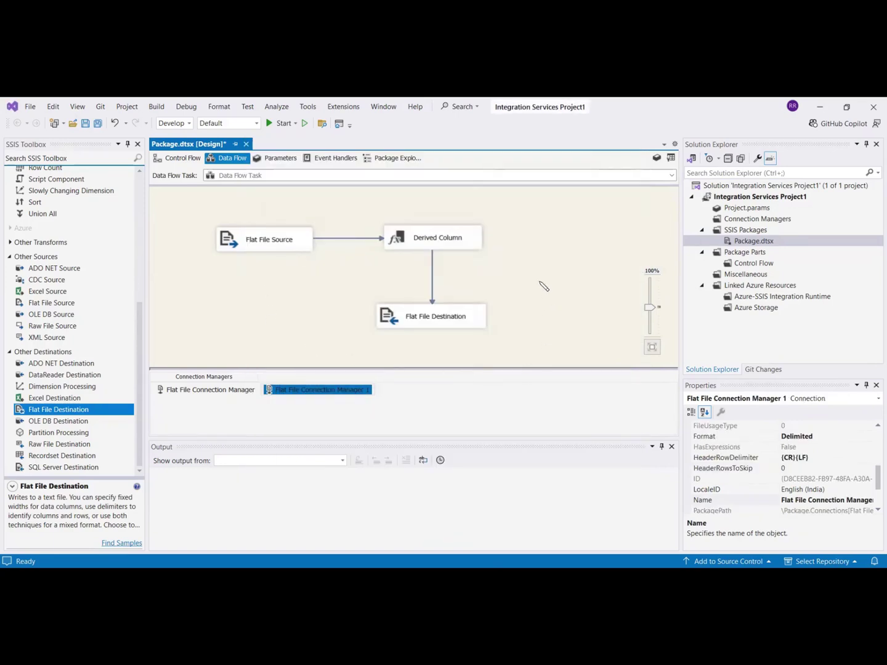
{"action": "left_click", "coordinate": [280, 124]}
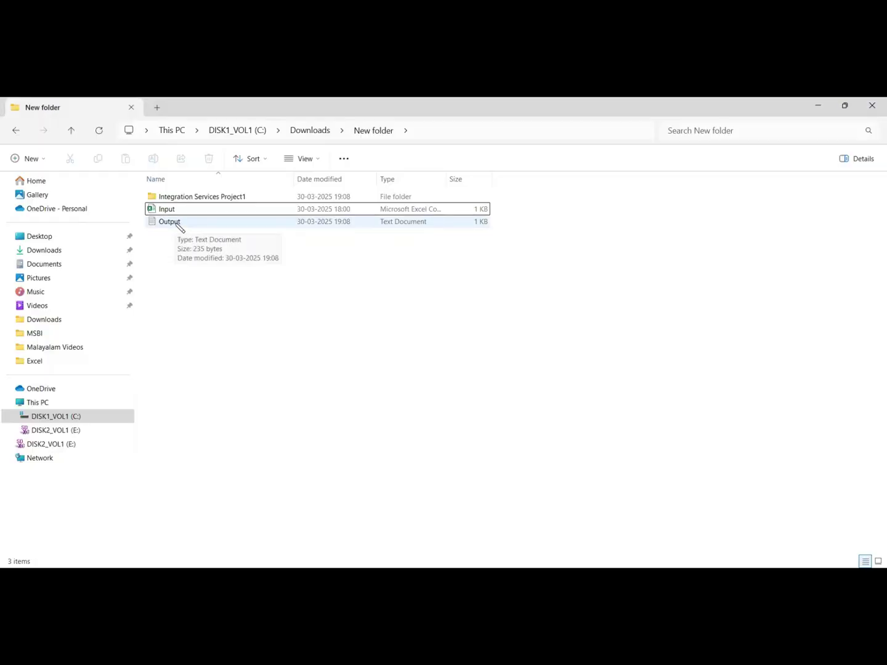
Open Output.txt from New folder and examine the Full Name and Salary Increase headers and the first employee's values for them
{"action": "double_click", "coordinate": [176, 223]}
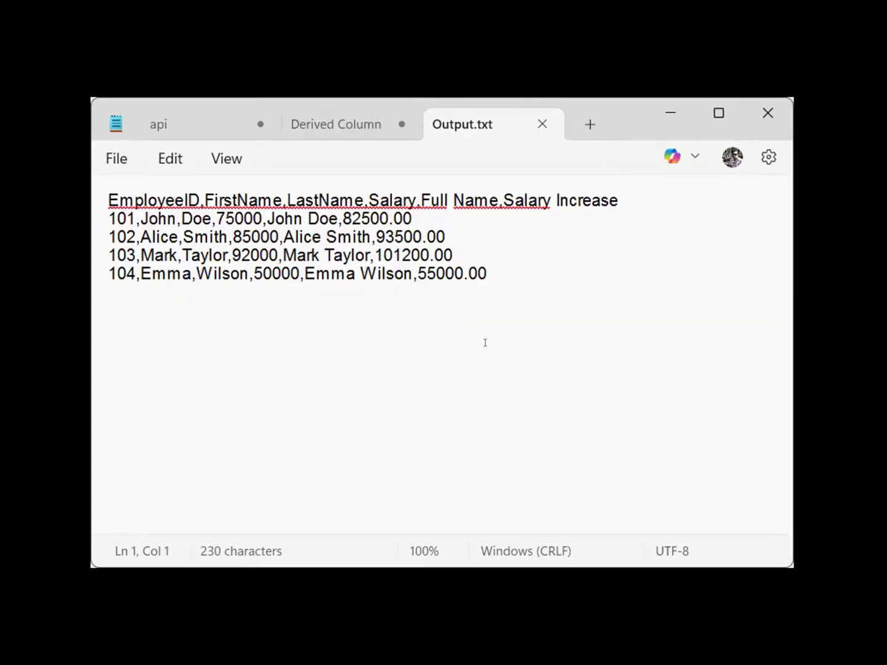
{"action": "left_click_drag", "start_coordinate": [416, 196], "coordinate": [601, 198]}
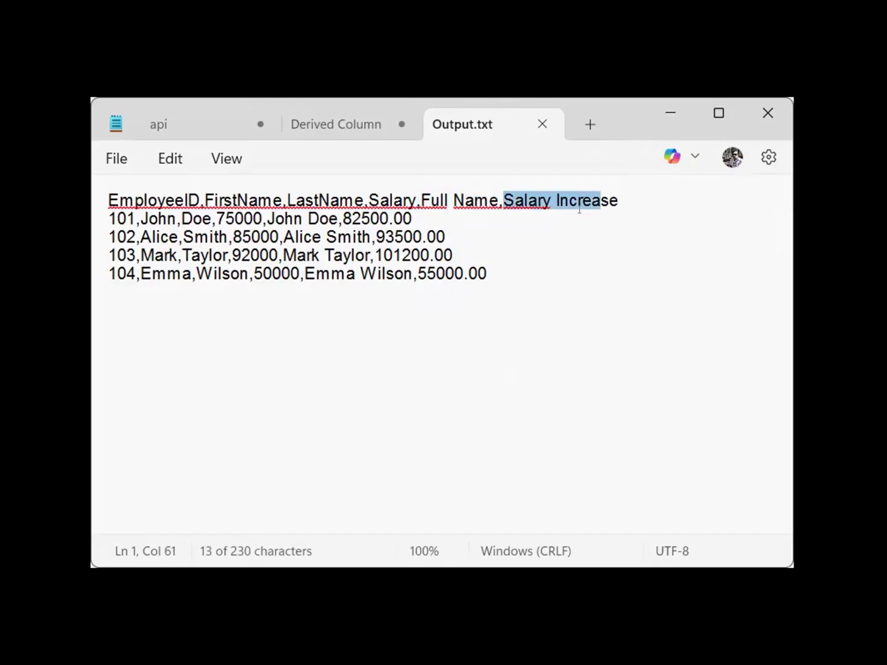
{"action": "left_click_drag", "start_coordinate": [276, 217], "coordinate": [293, 218]}
{"action": "left_click", "coordinate": [275, 218]}
{"action": "left_click", "coordinate": [315, 219]}
{"action": "left_click", "coordinate": [301, 218]}
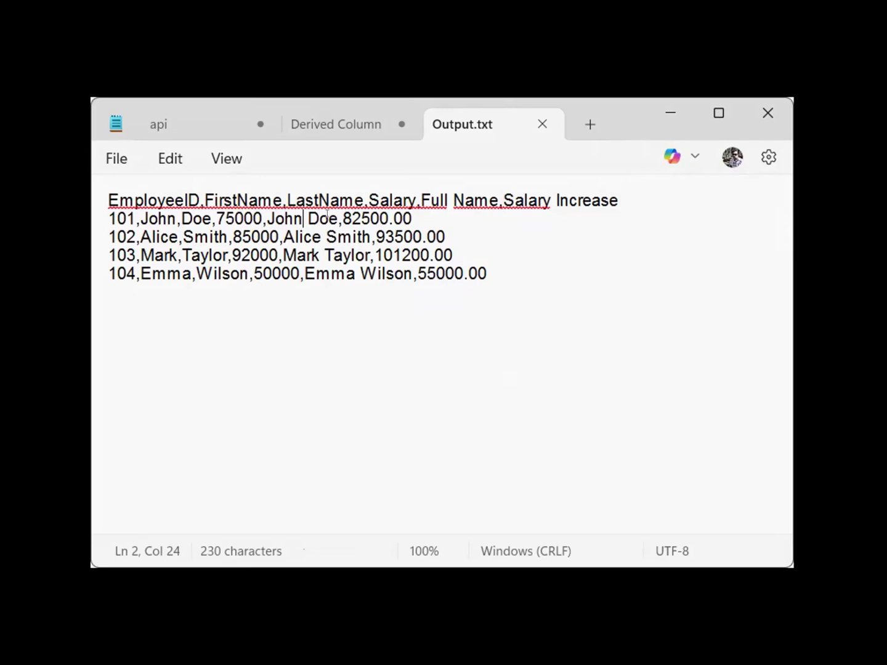
{"action": "left_click", "coordinate": [340, 212]}
{"action": "left_click_drag", "start_coordinate": [341, 213], "coordinate": [418, 214]}
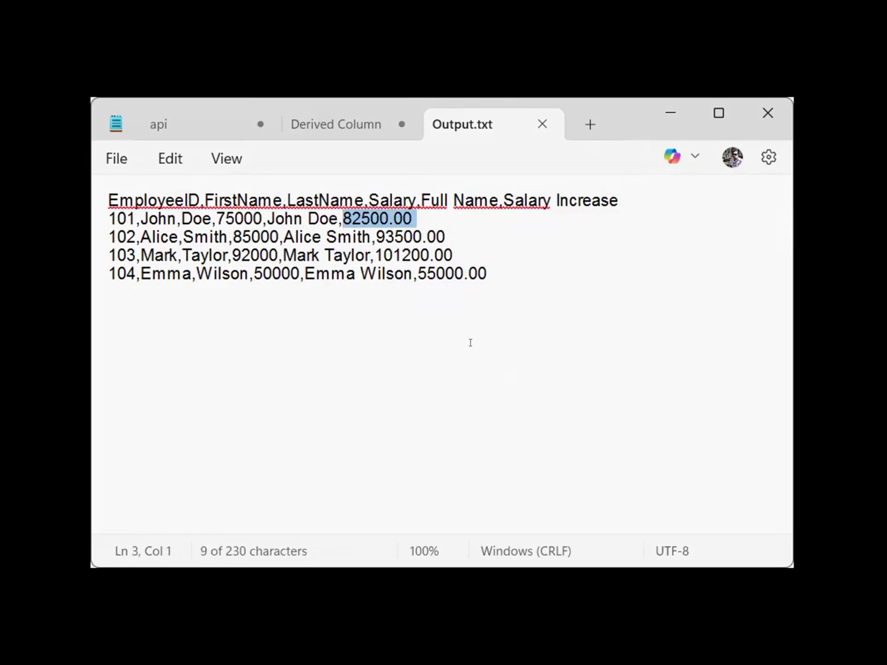